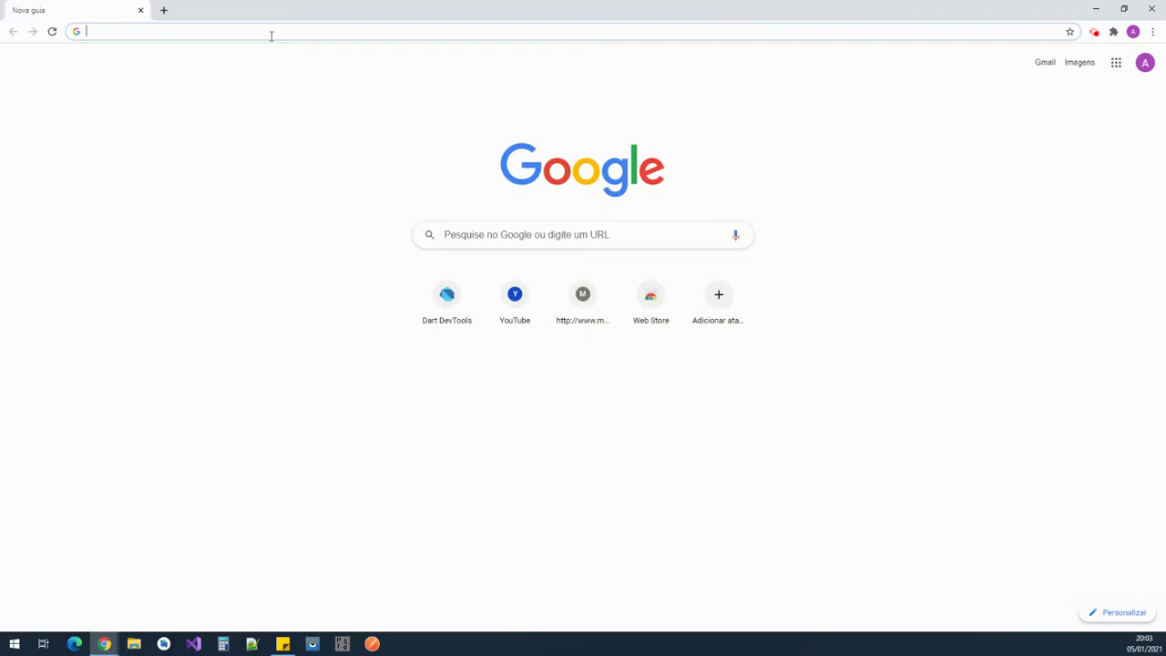
# - Load office.com in Chrome, start the Microsoft sign-in (Entrar), then close Chrome
pyautogui.write('office')
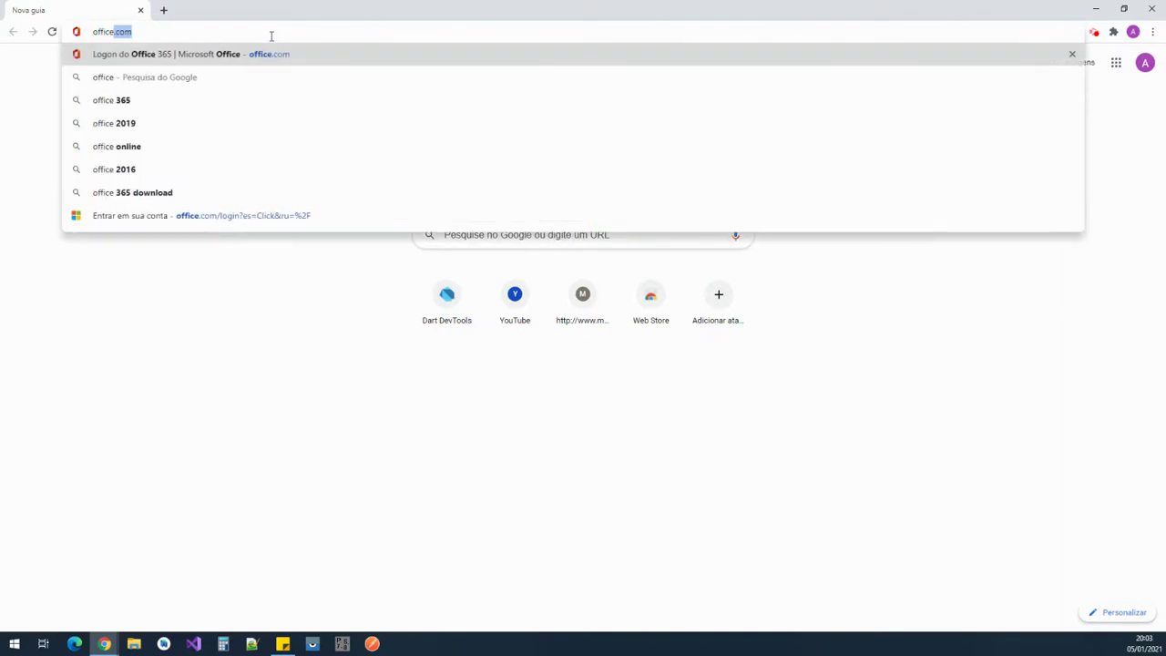
pyautogui.press('Return')
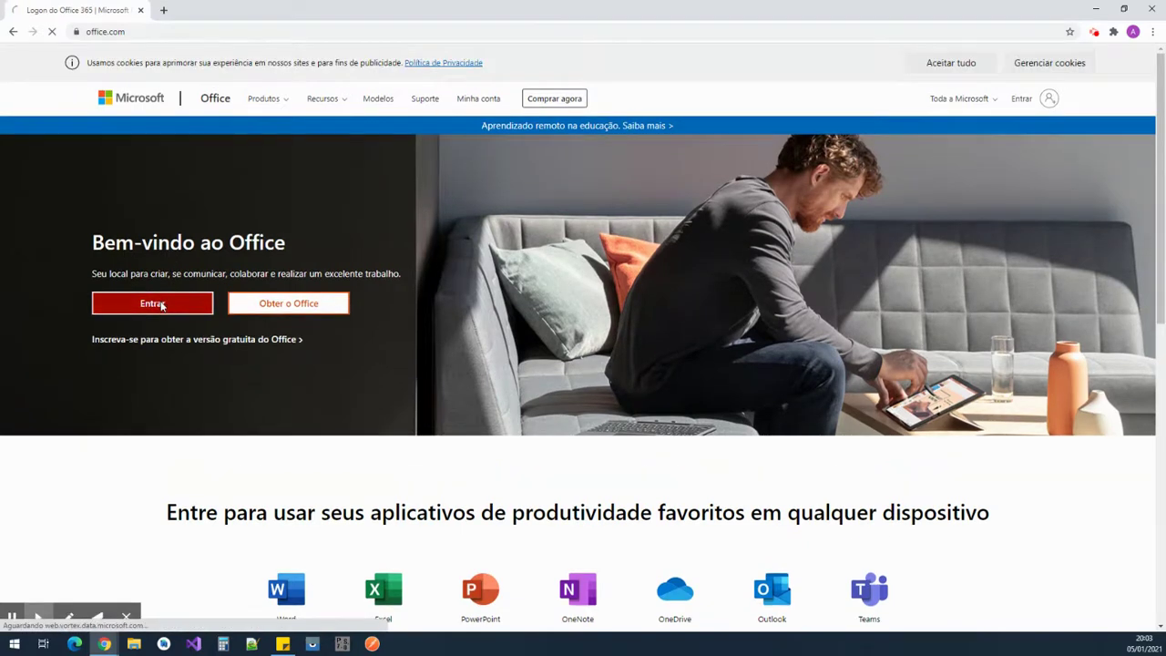
pyautogui.click(162, 306)
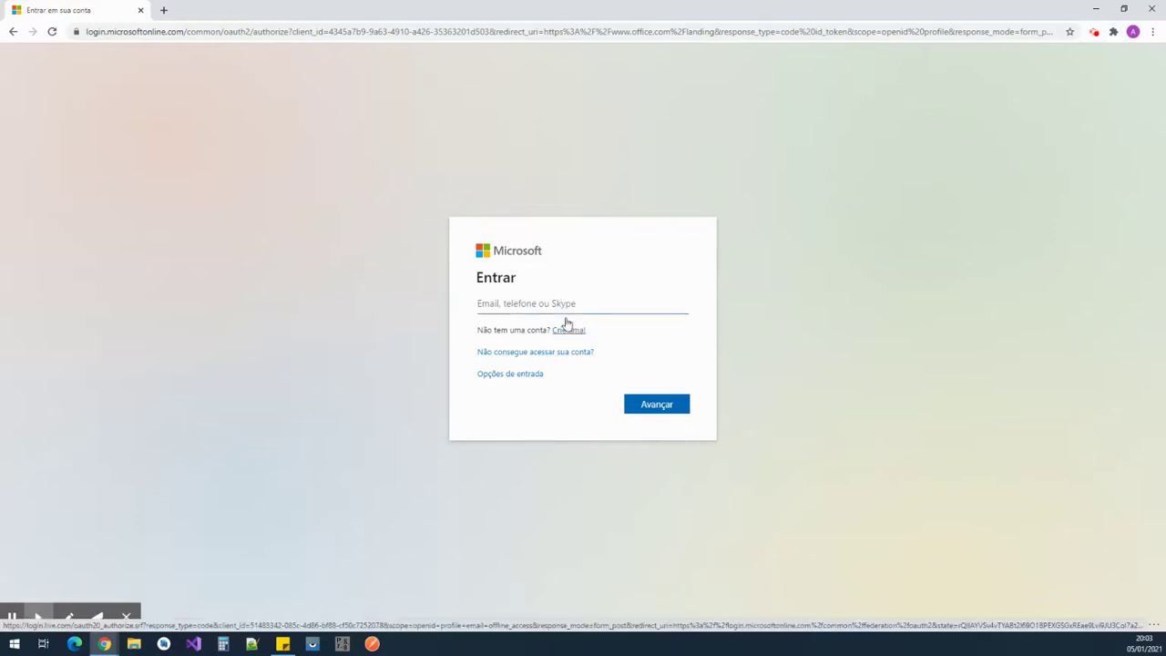
pyautogui.click(140, 10)
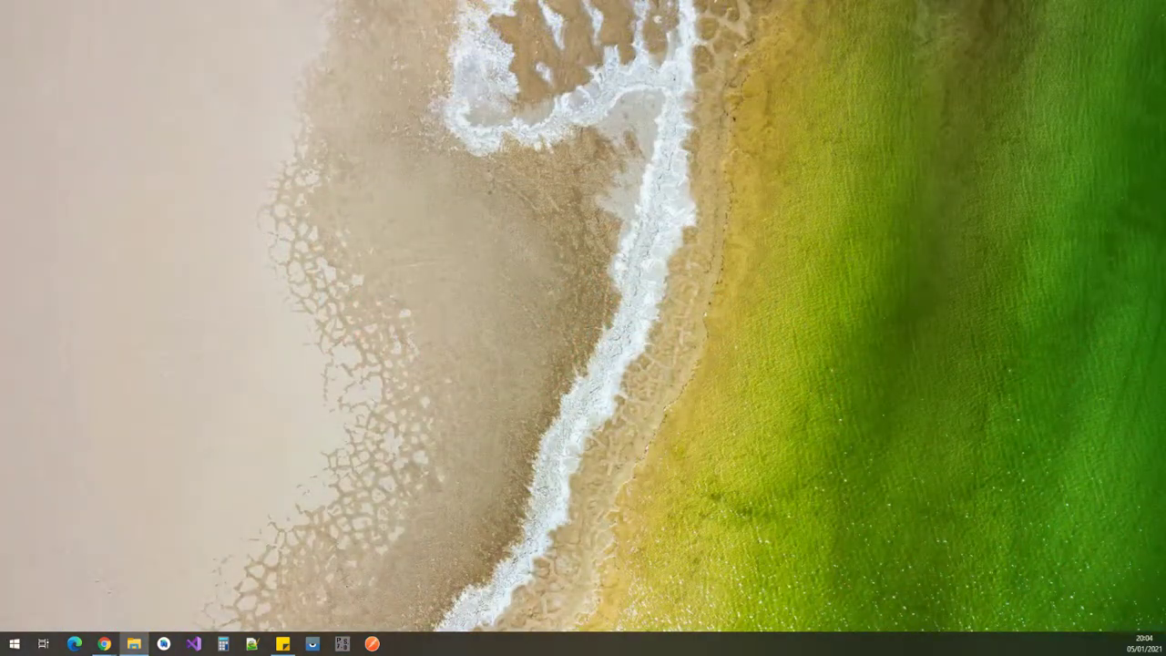
# - Drag the presentation file onto the desktop beside the Word document
pyautogui.rightClick(185, 170)
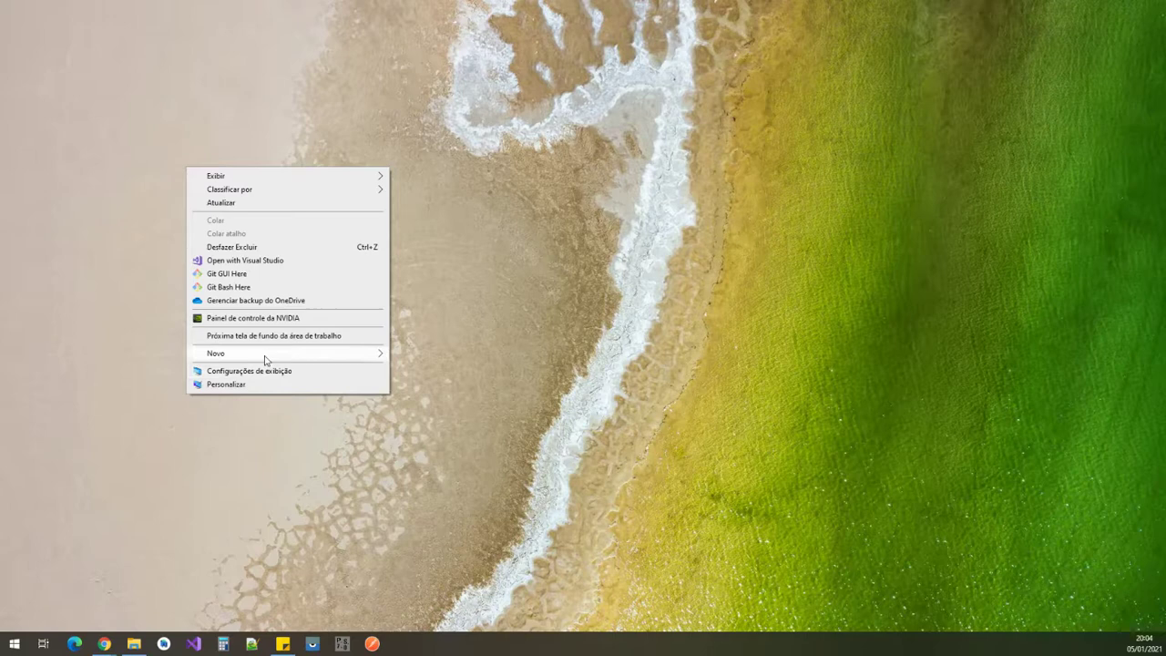
pyautogui.click(187, 161)
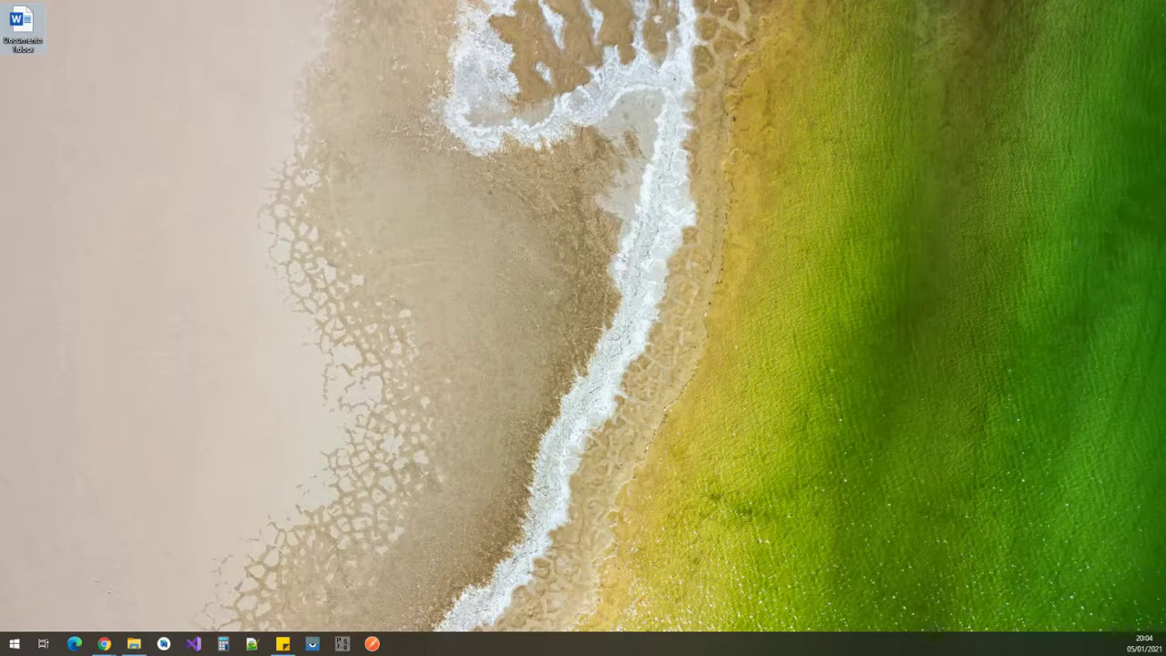
pyautogui.moveTo(4, 173); pyautogui.dragTo(198, 176)
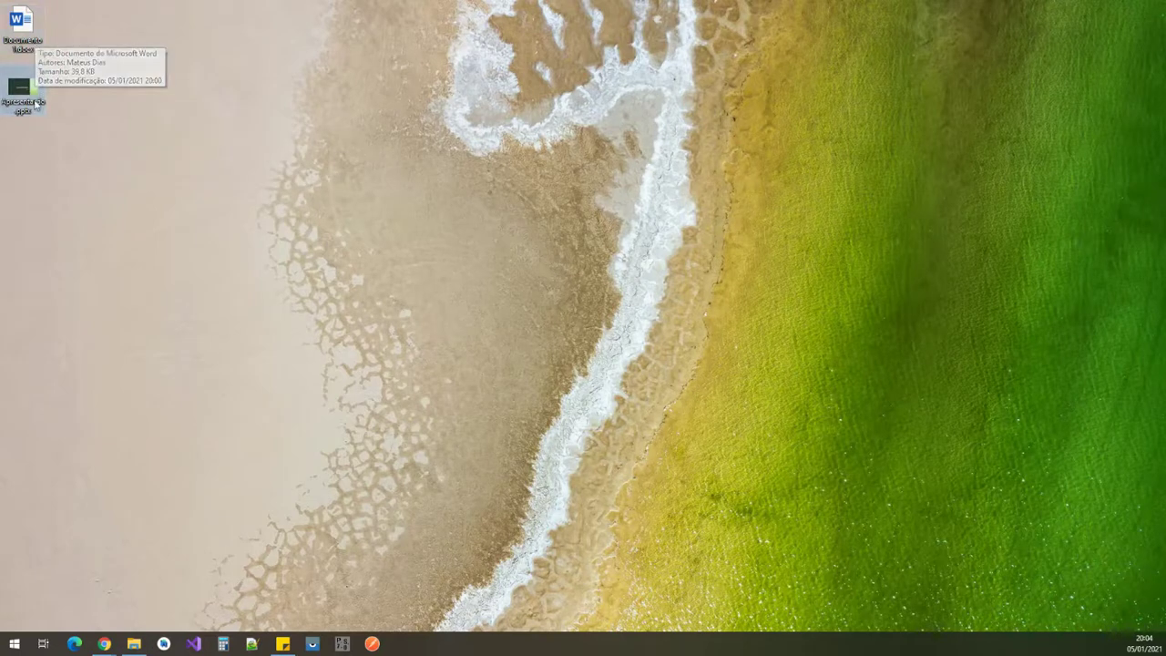
pyautogui.moveTo(31, 48)
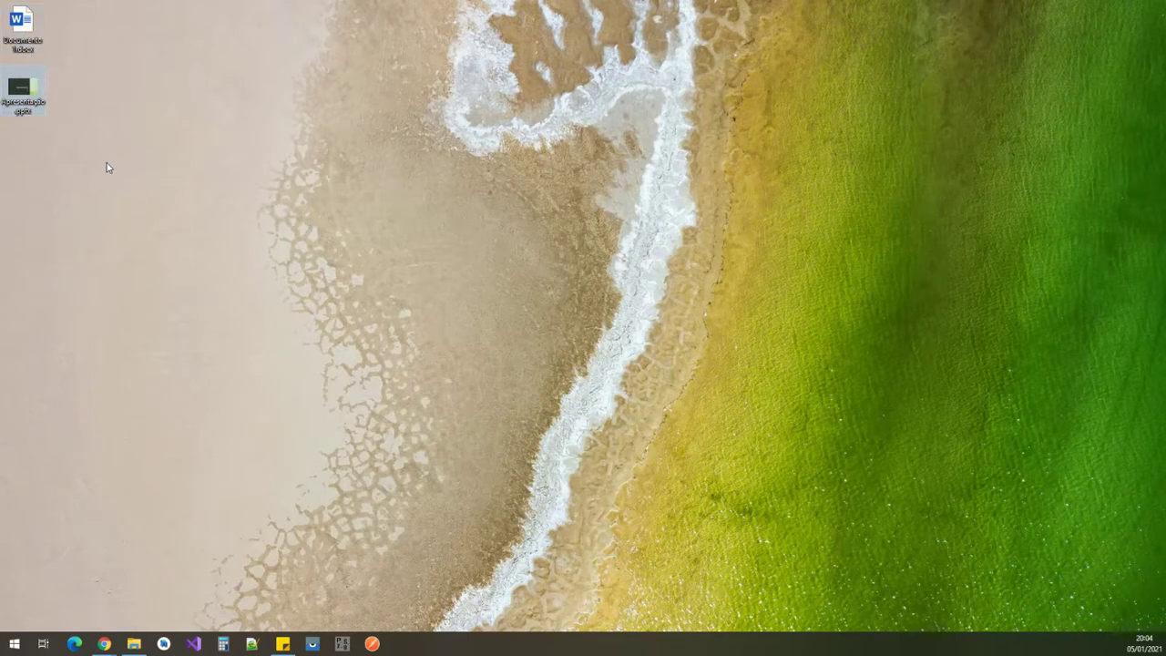
# - Open office.com in Edge and remove Documento 1 and Apresentação from the recent list
pyautogui.click(78, 643)
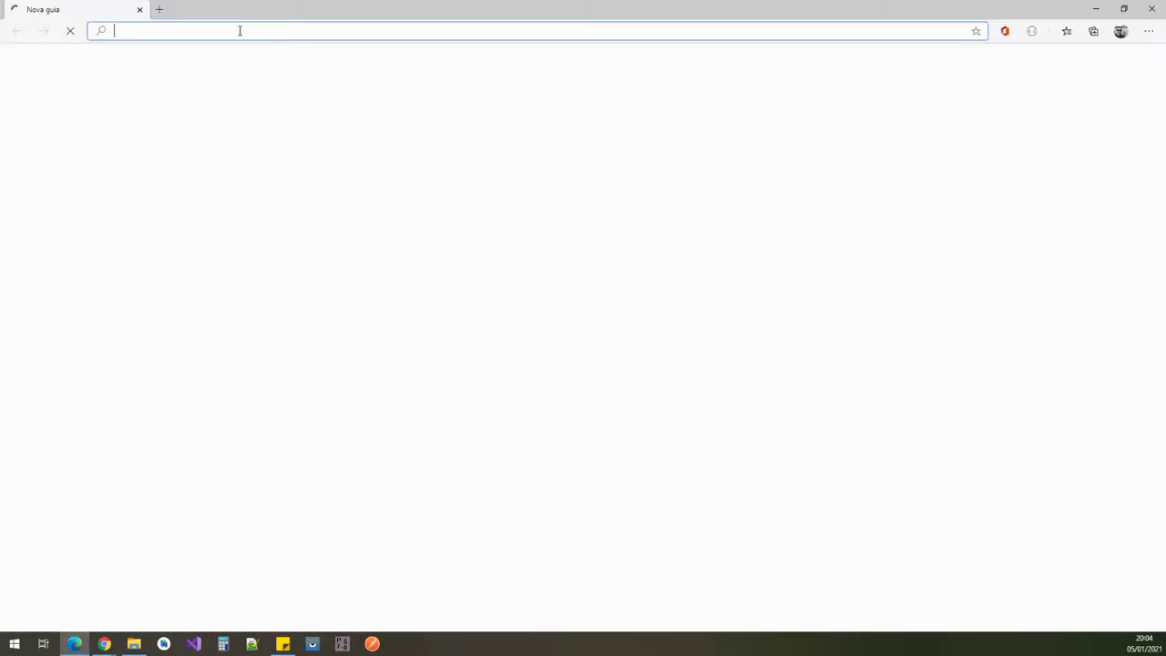
pyautogui.write('office')
pyautogui.press('Return')
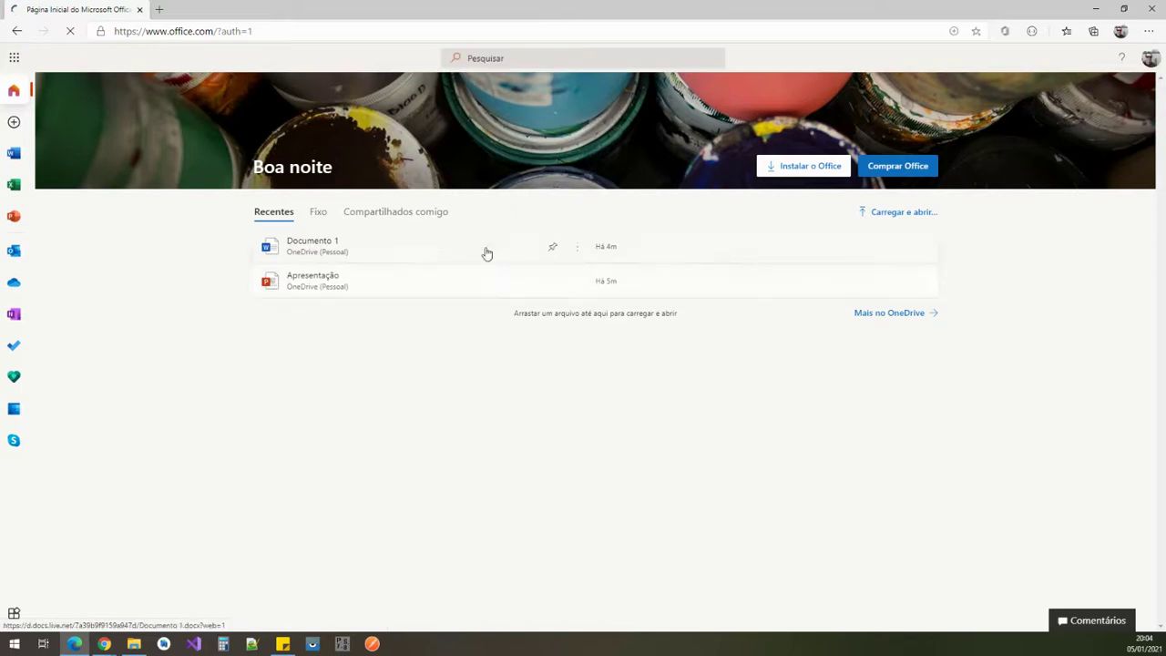
pyautogui.click(576, 248)
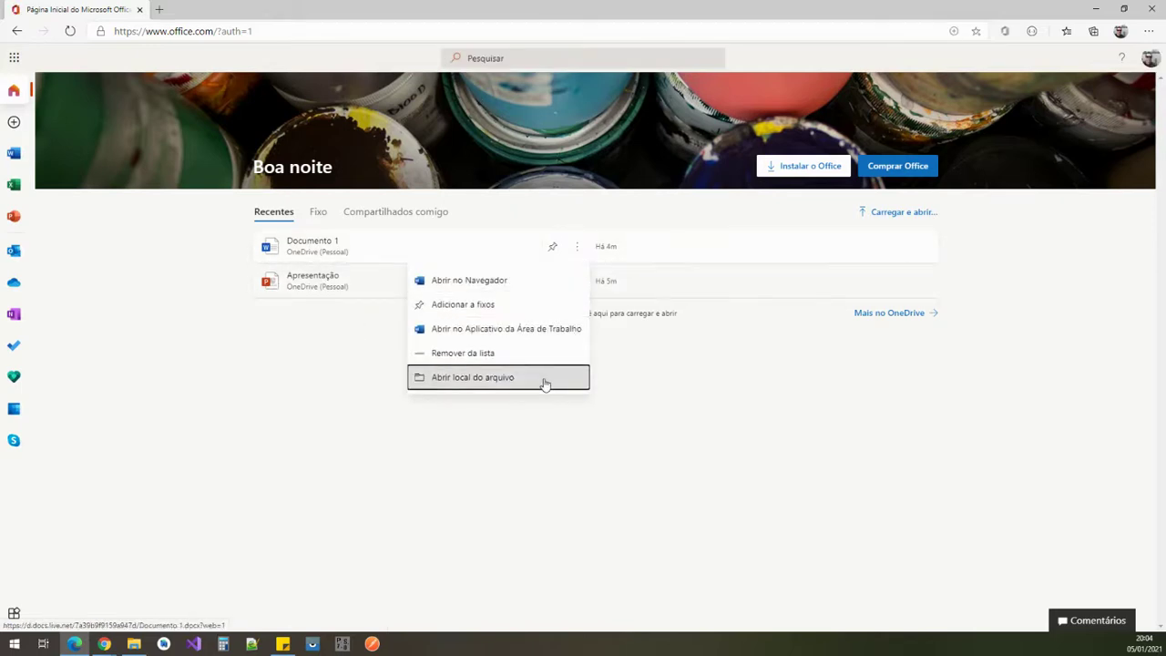
pyautogui.click(541, 354)
pyautogui.click(577, 247)
pyautogui.click(539, 355)
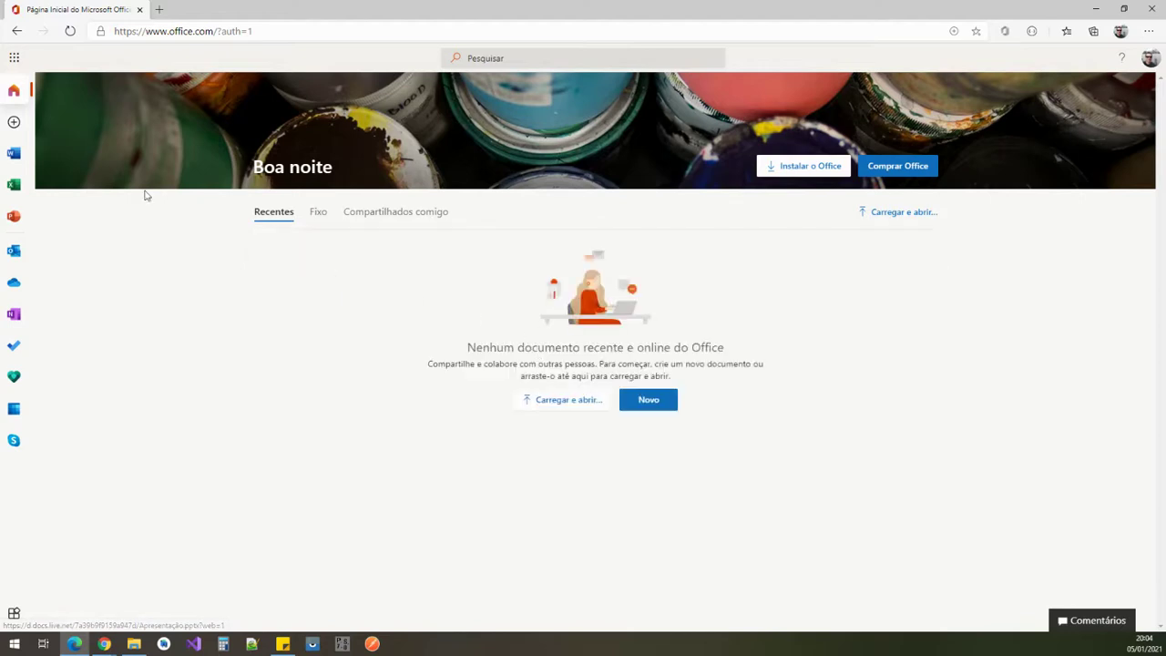
# - Resize the Edge window and drag the desktop Word document onto Office.com to upload it
pyautogui.click(14, 57)
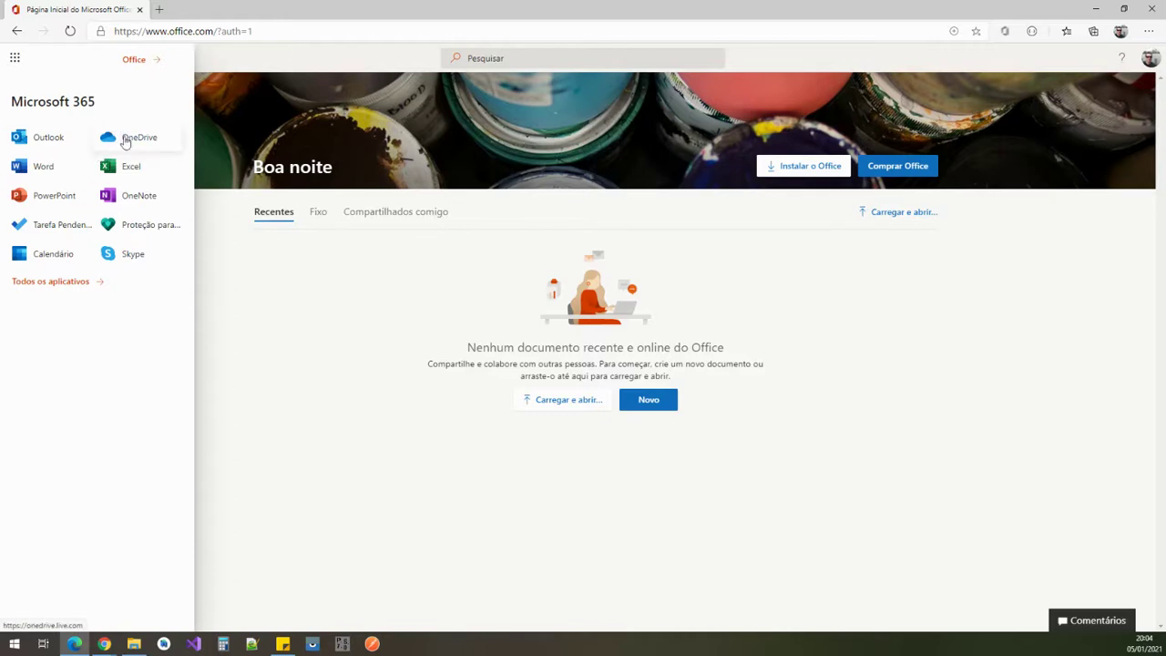
pyautogui.click(14, 57)
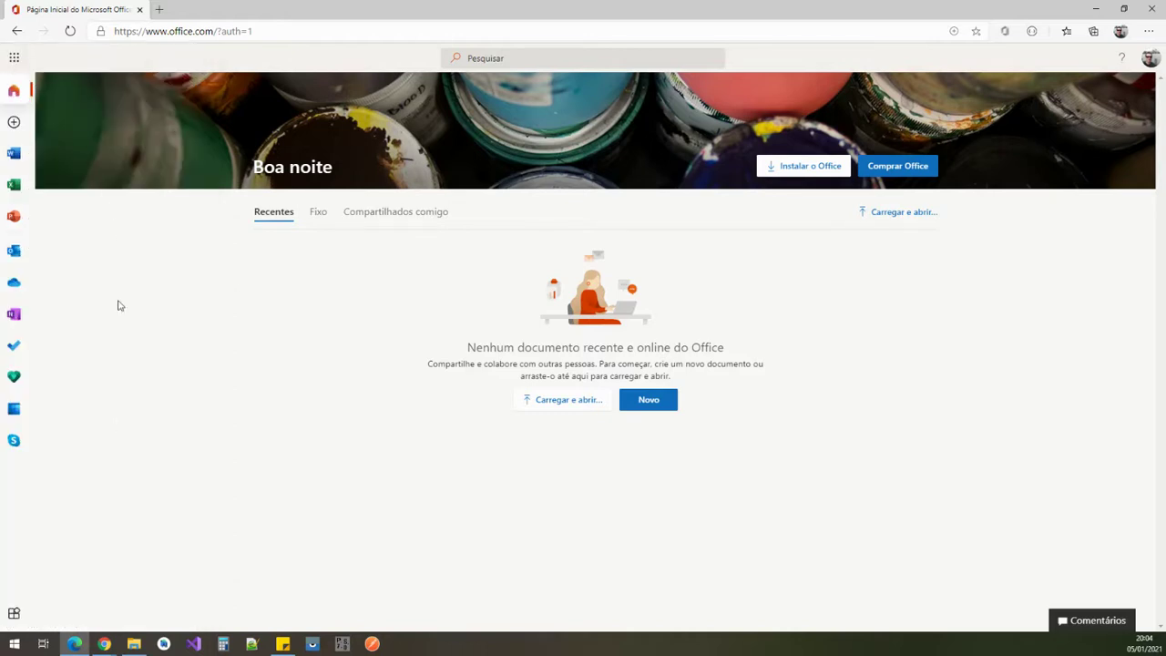
pyautogui.doubleClick(482, 8)
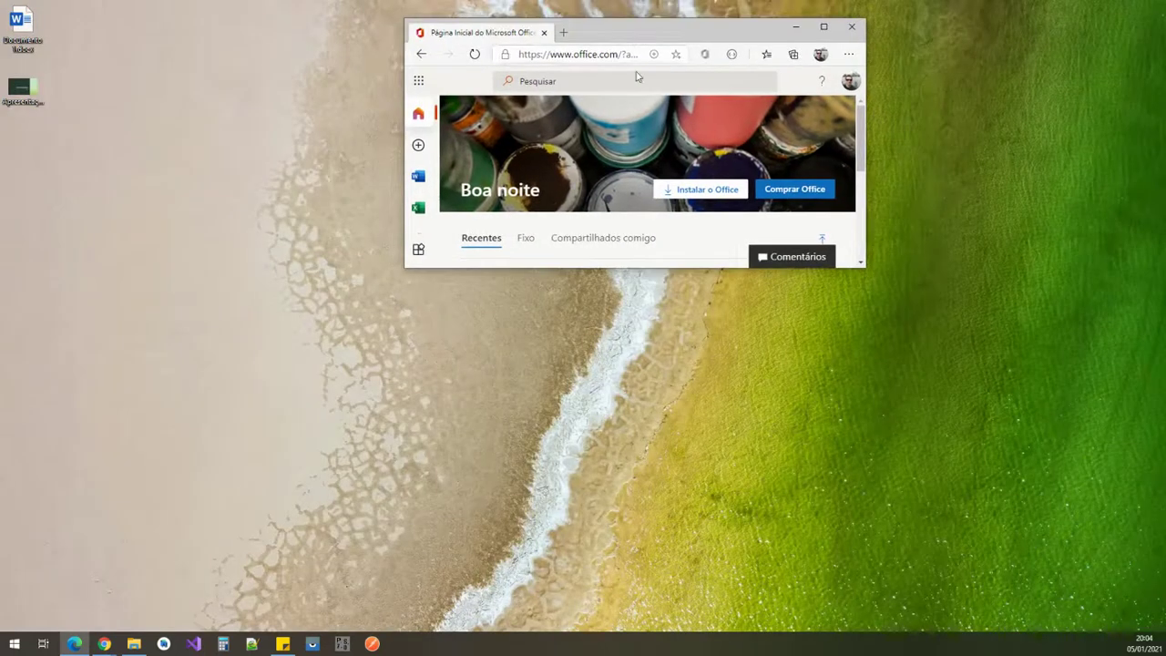
pyautogui.moveTo(865, 271); pyautogui.dragTo(1021, 587)
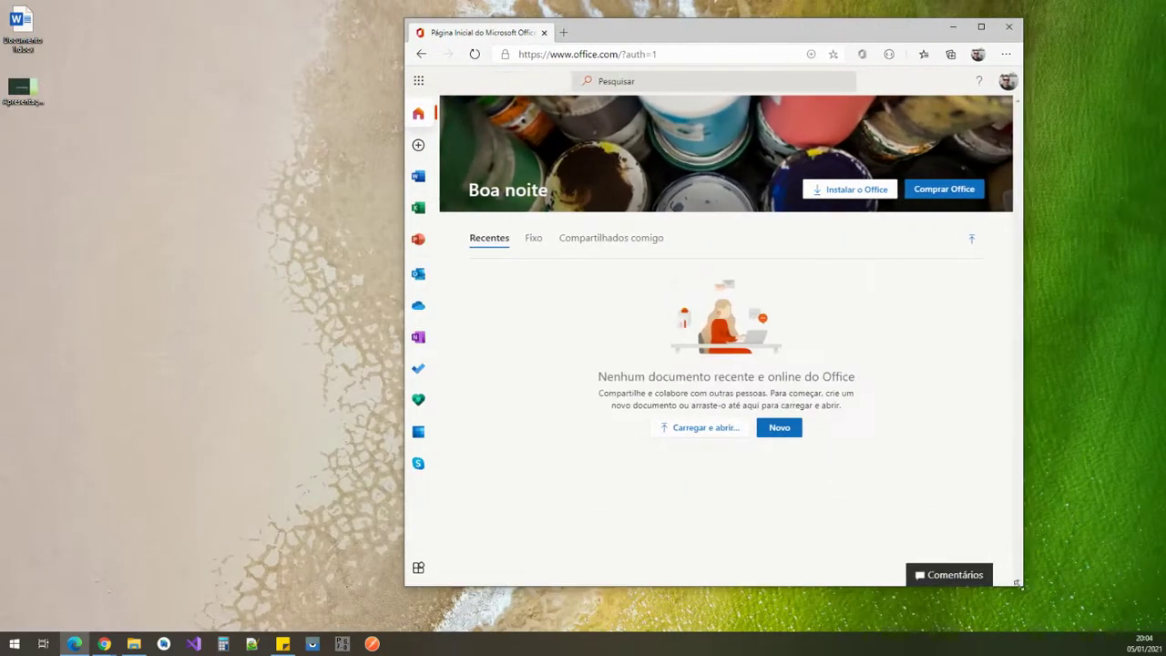
pyautogui.moveTo(20, 27); pyautogui.dragTo(714, 374)
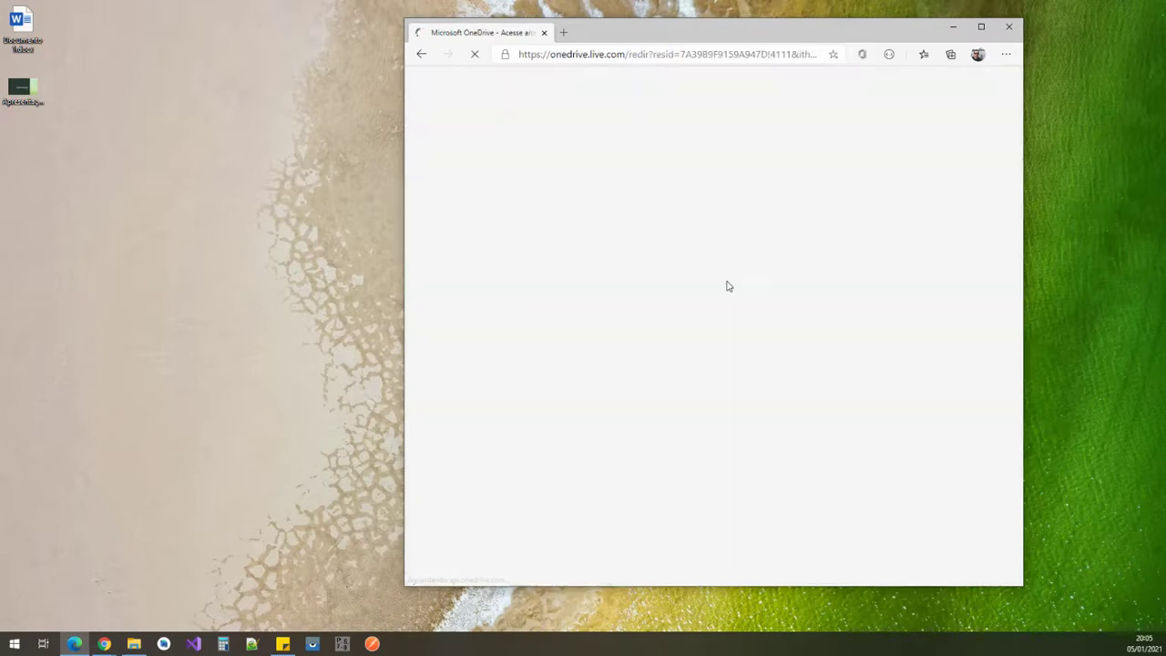
pyautogui.click(981, 27)
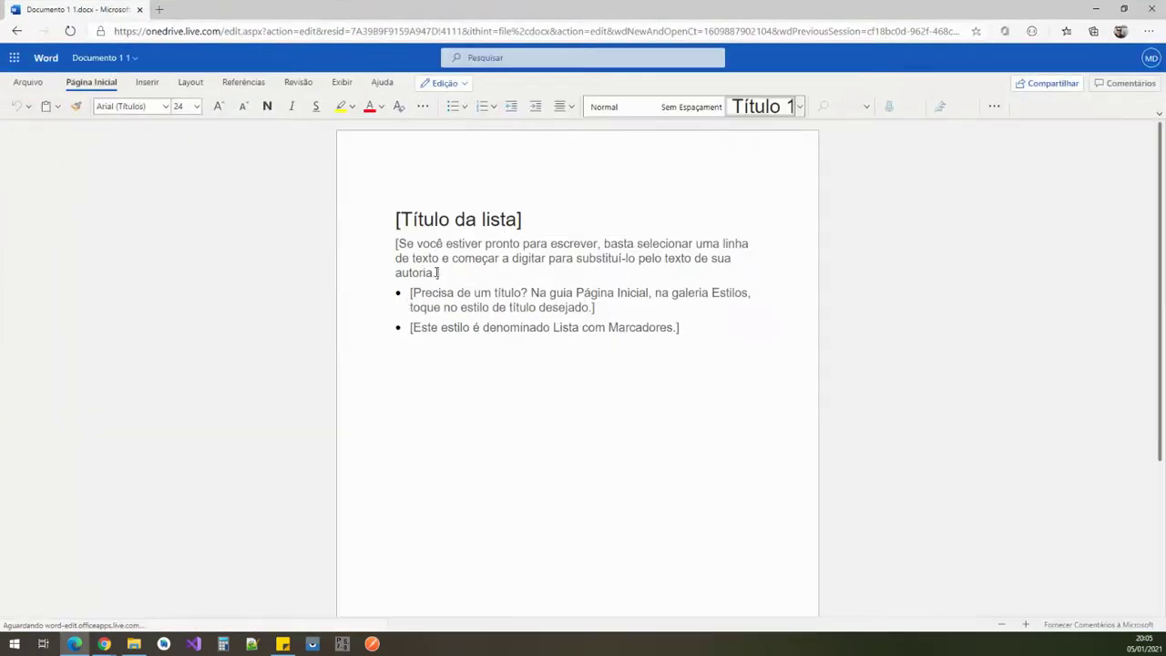
# - Type 'dsa dasdas dasd asd' before Marcadores in the second bullet
pyautogui.click(482, 339)
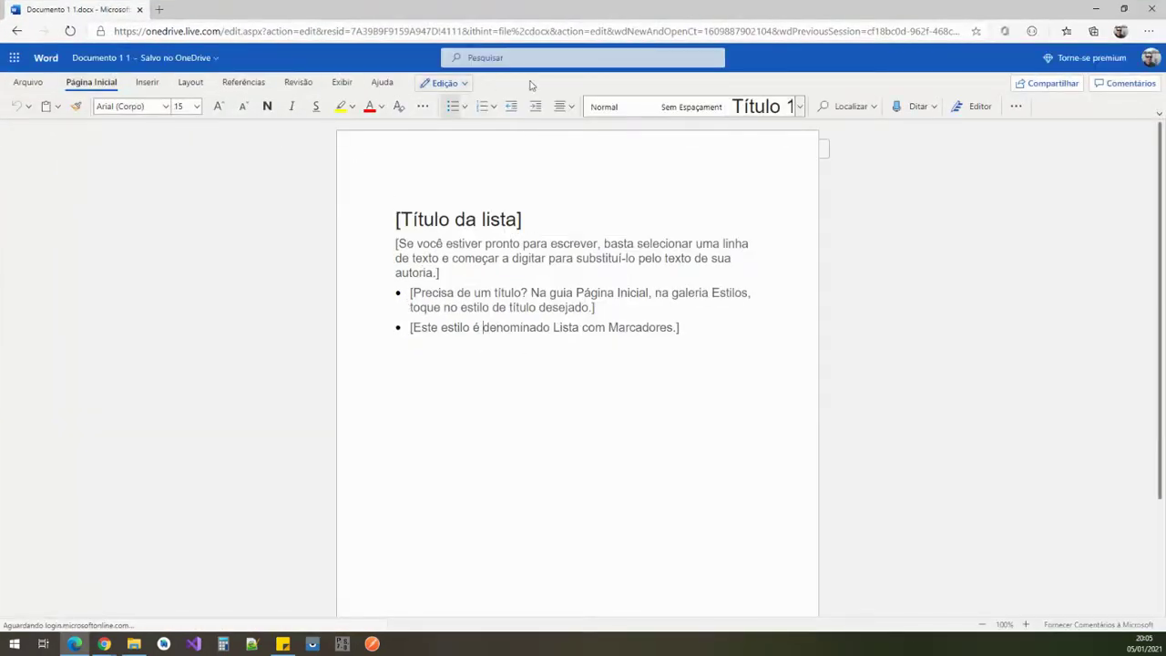
pyautogui.click(609, 364)
pyautogui.write('dsa dasdas dasd asd')
# - Highlight the intro paragraph's end through the first bullet's opening in yellow
pyautogui.moveTo(586, 290); pyautogui.dragTo(423, 273)
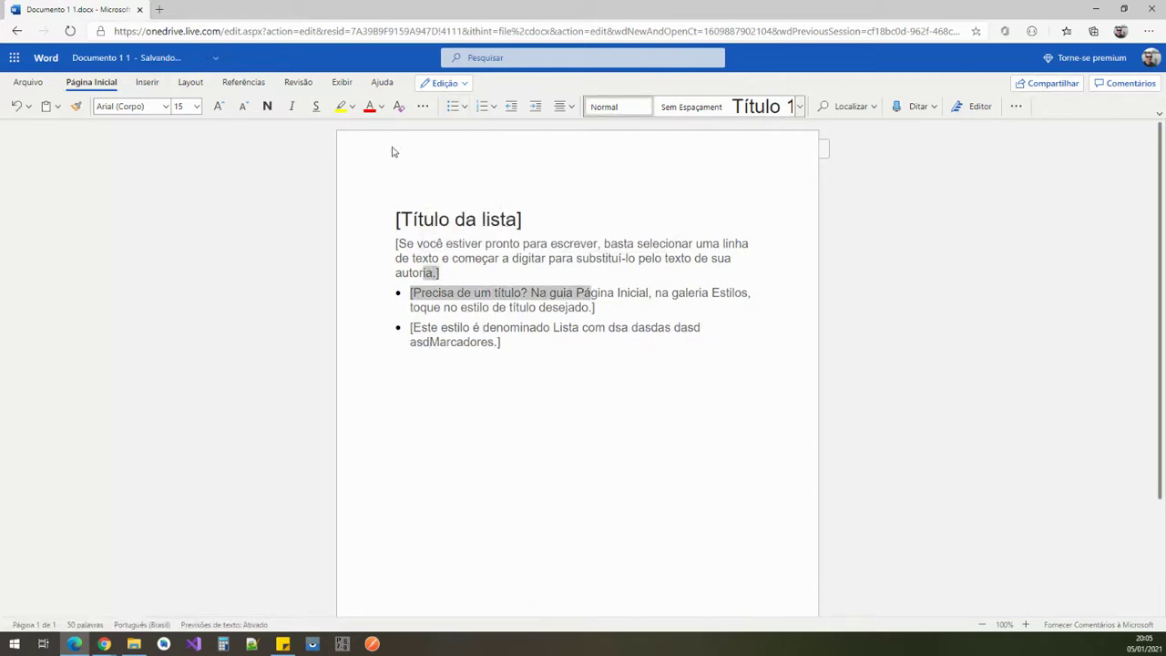
pyautogui.click(342, 106)
pyautogui.click(348, 171)
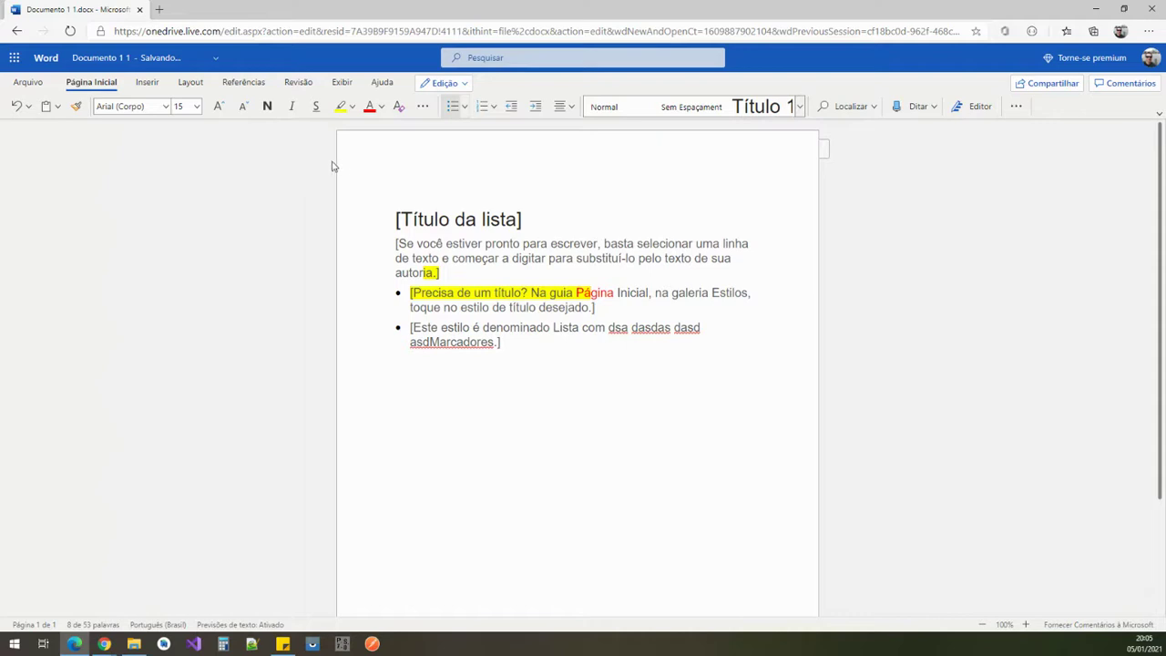
# - Review the File menu's Share and Save As options, then return to editing
pyautogui.click(36, 81)
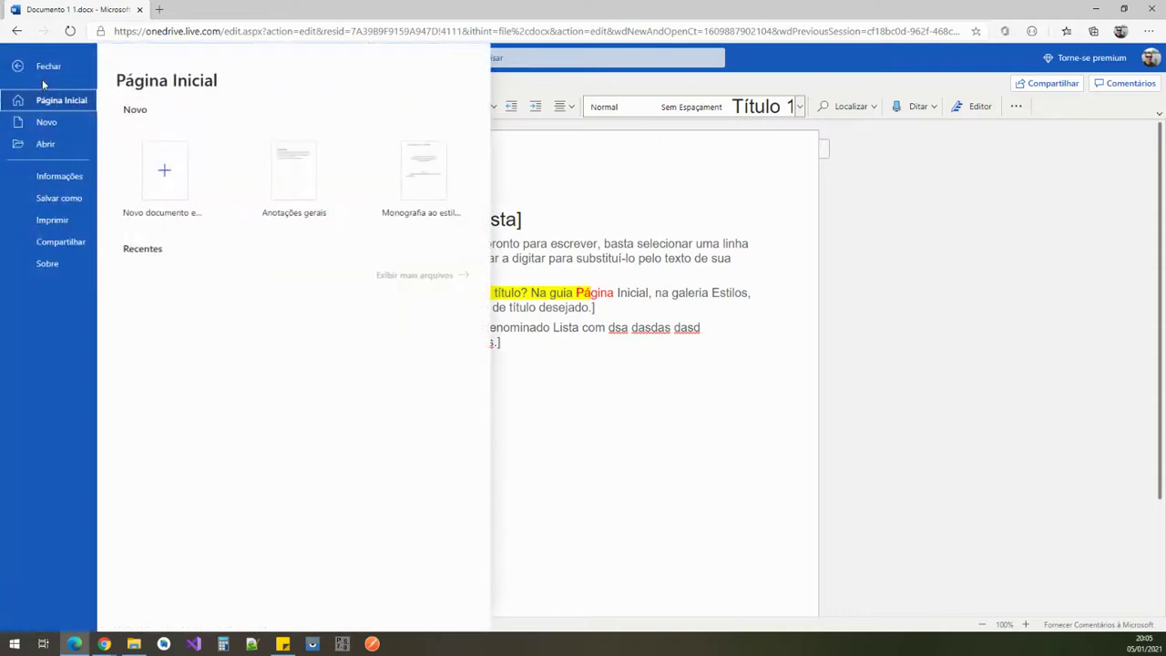
pyautogui.click(61, 241)
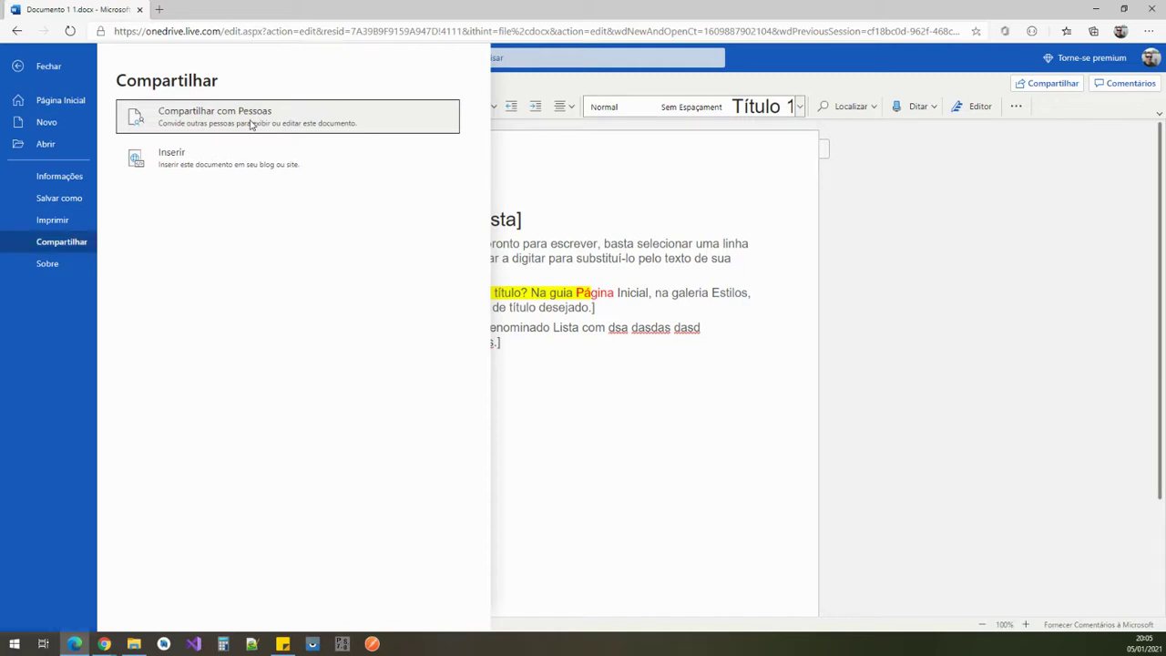
pyautogui.click(64, 198)
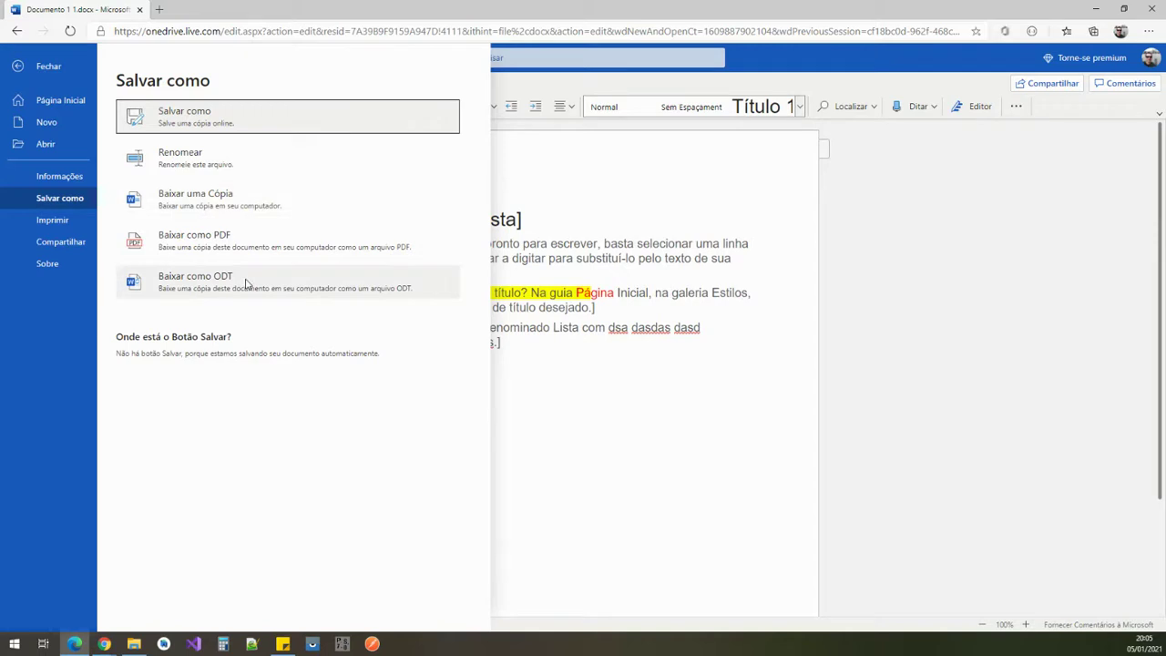
pyautogui.click(558, 208)
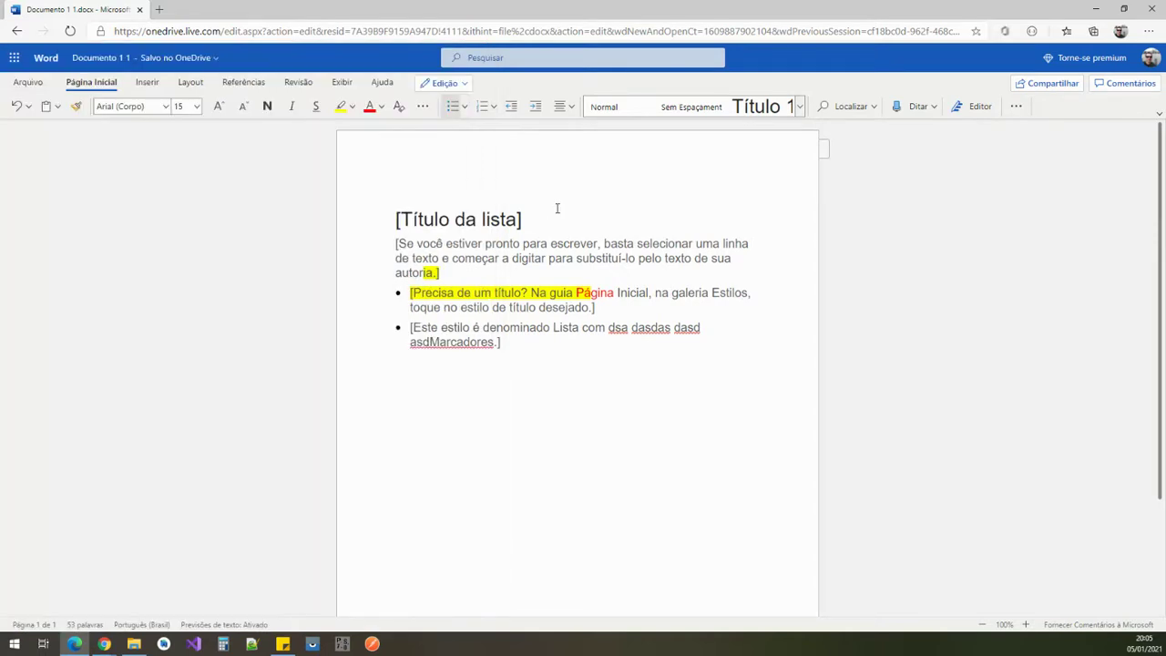
pyautogui.click(15, 59)
# - Return to Office.com and drag the desktop .pptx onto the page to upload it
pyautogui.click(17, 32)
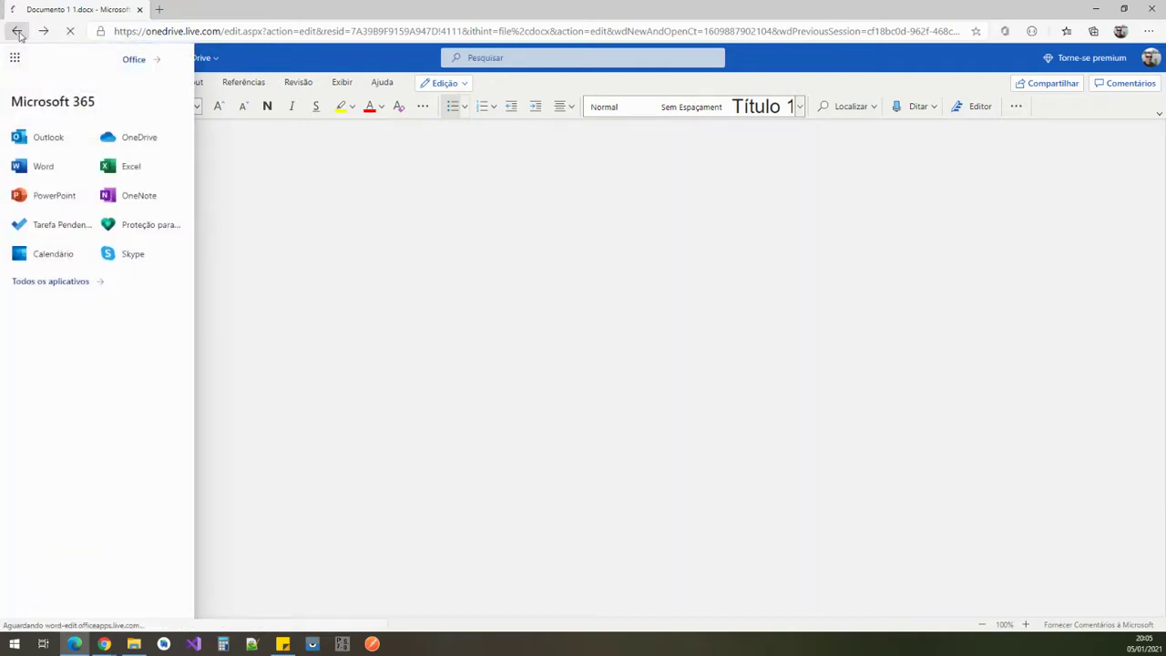
pyautogui.doubleClick(190, 12)
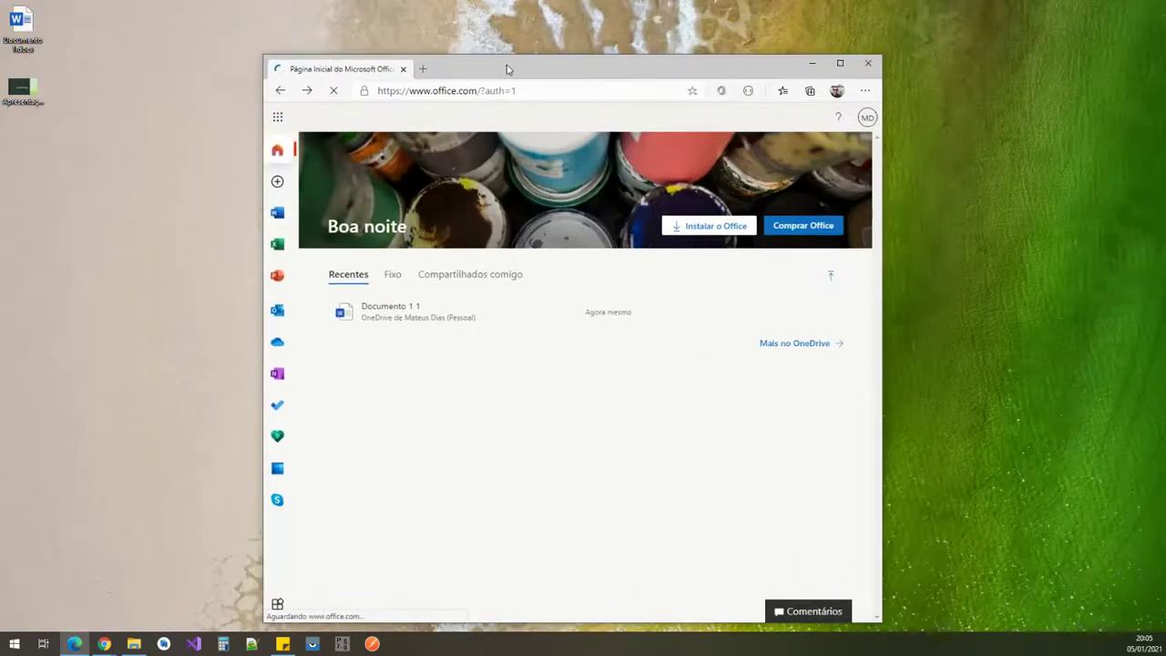
pyautogui.click(36, 92)
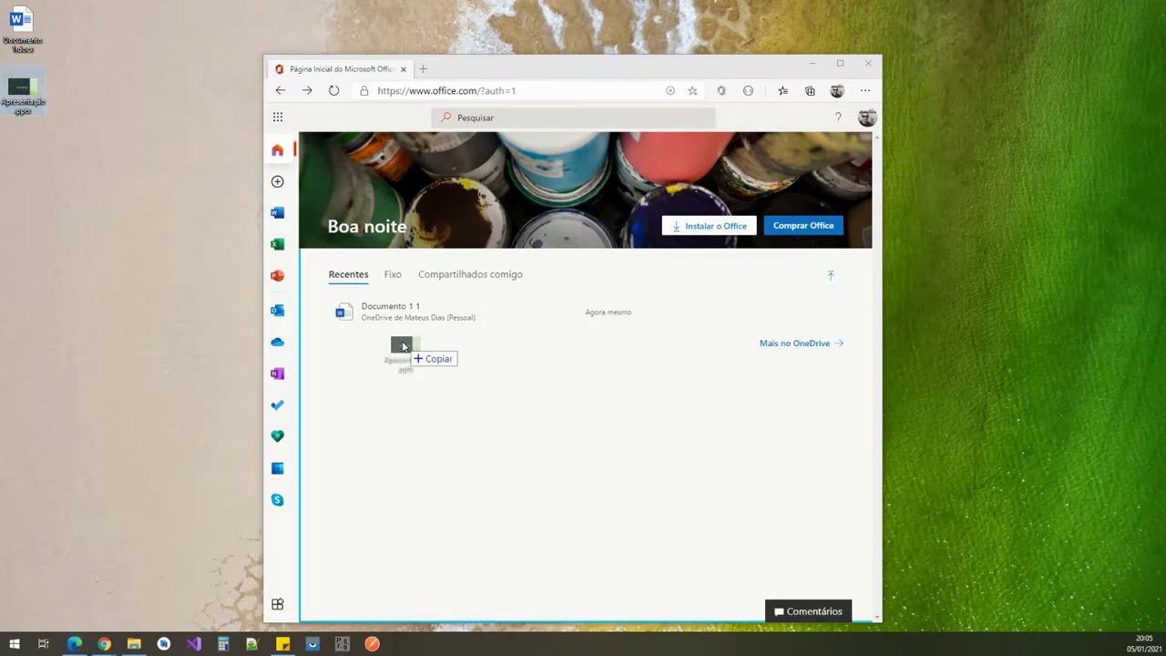
pyautogui.moveTo(22, 87); pyautogui.dragTo(551, 412)
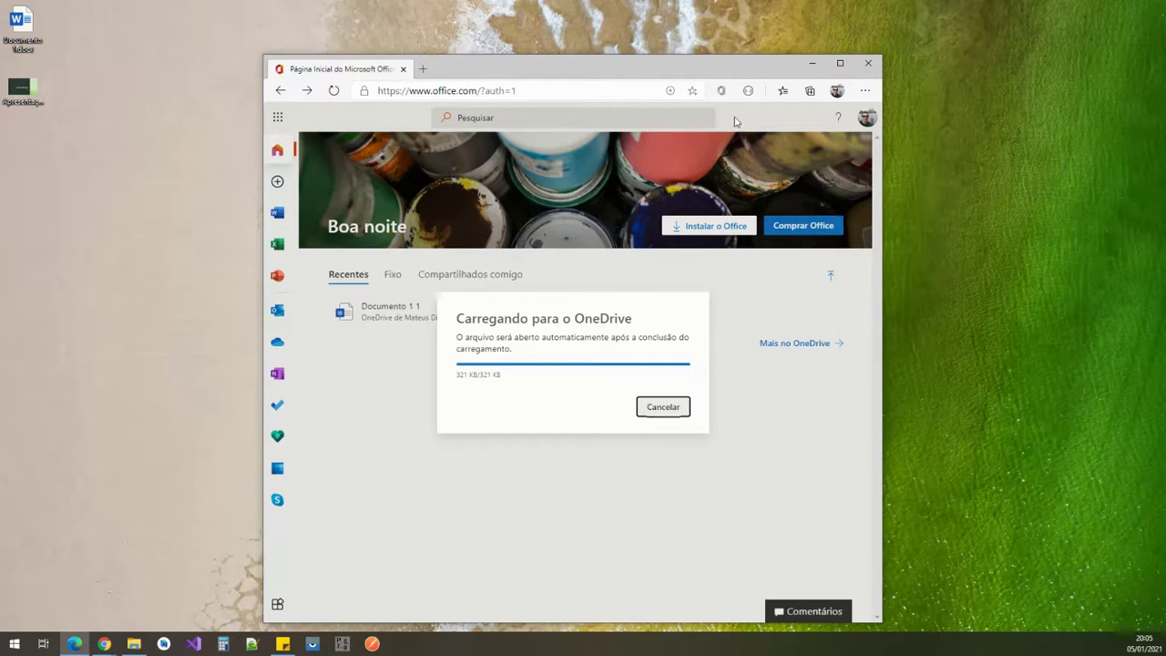
pyautogui.click(841, 64)
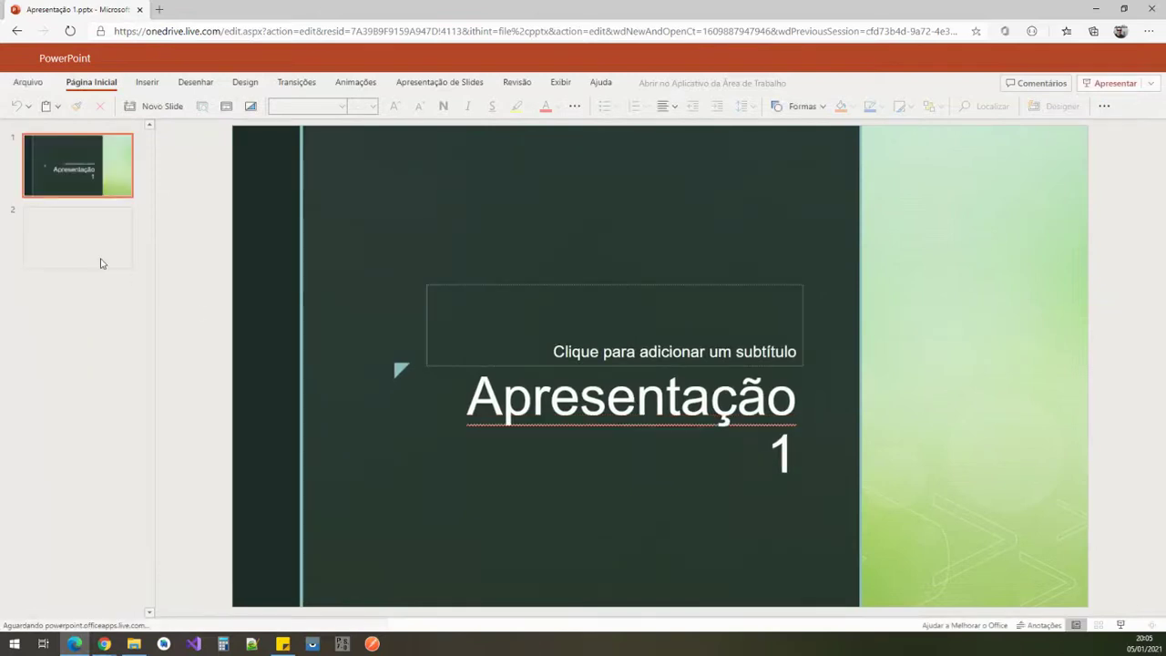
# - Add a new blank slide 3 after slide 2
pyautogui.click(81, 249)
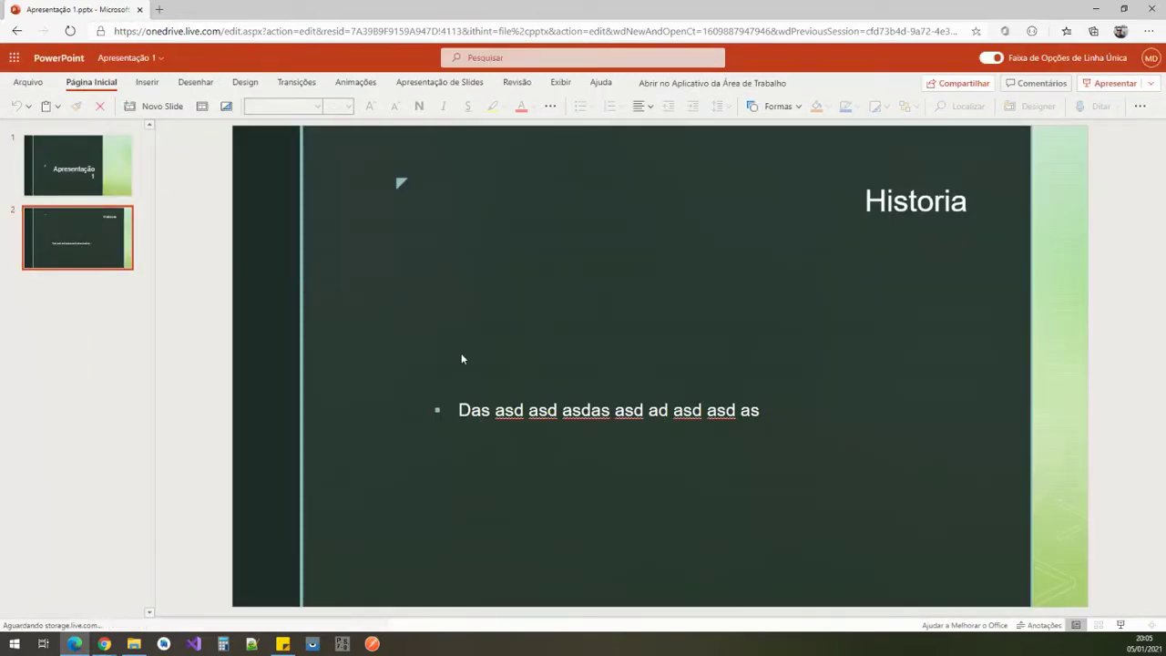
pyautogui.rightClick(122, 310)
pyautogui.click(150, 340)
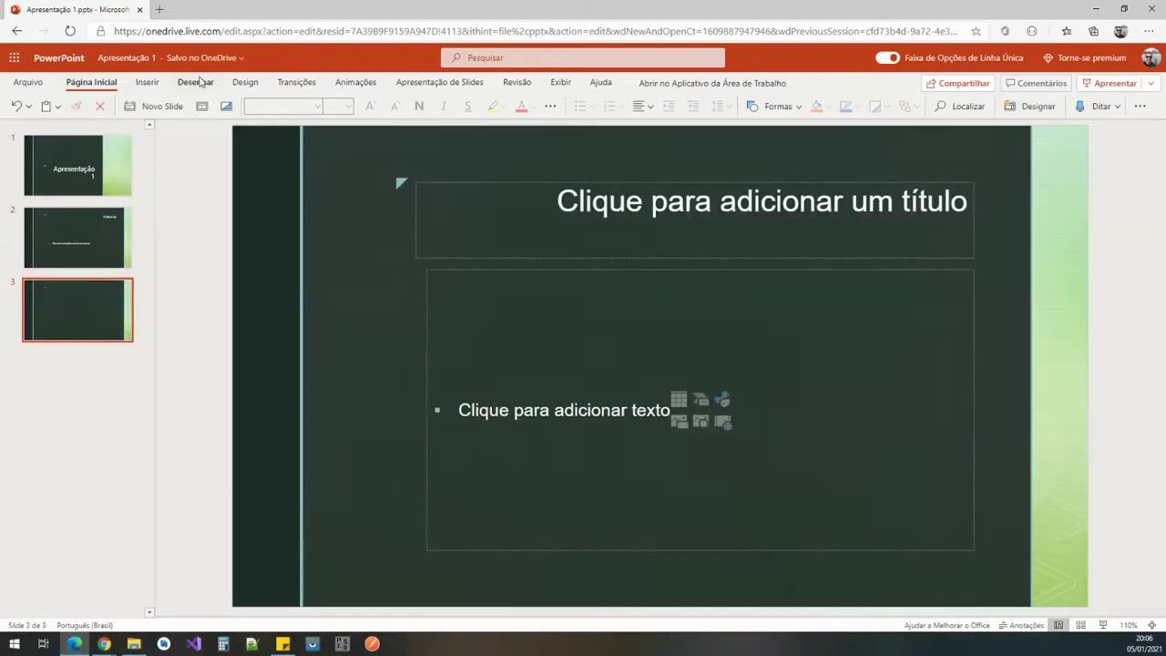
# - Insert a green rounded rectangle, move it upper left, and enlarge it to 3.21" × 3.53"
pyautogui.click(147, 82)
pyautogui.click(247, 106)
pyautogui.click(255, 154)
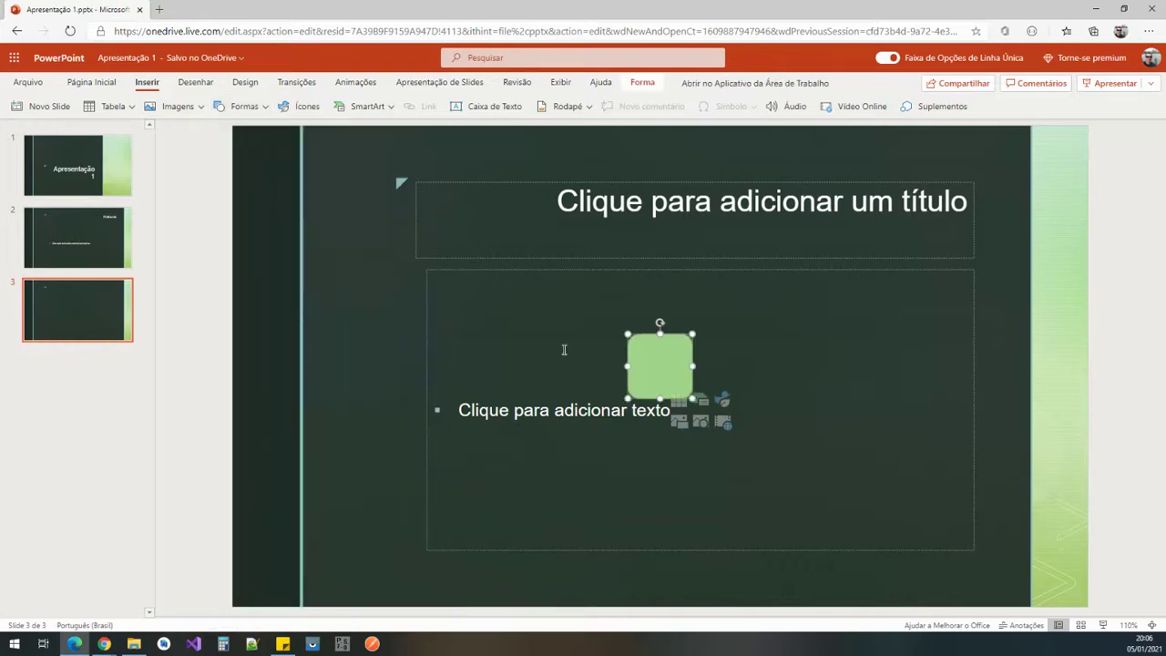
pyautogui.click(612, 339)
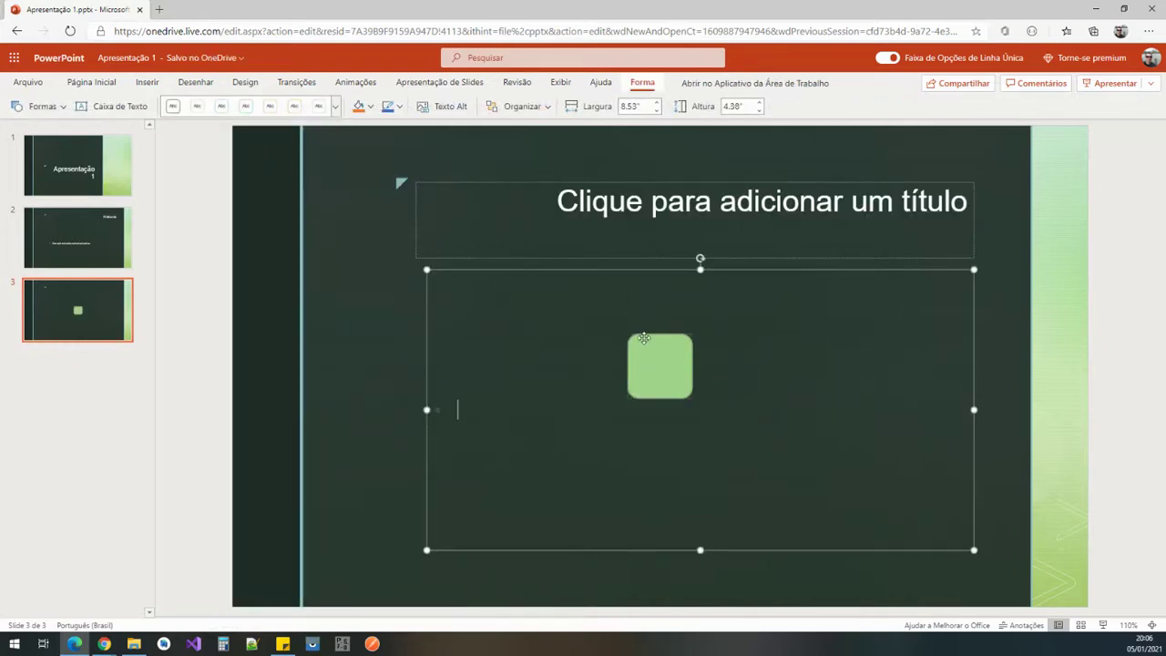
pyautogui.moveTo(644, 338); pyautogui.dragTo(415, 251)
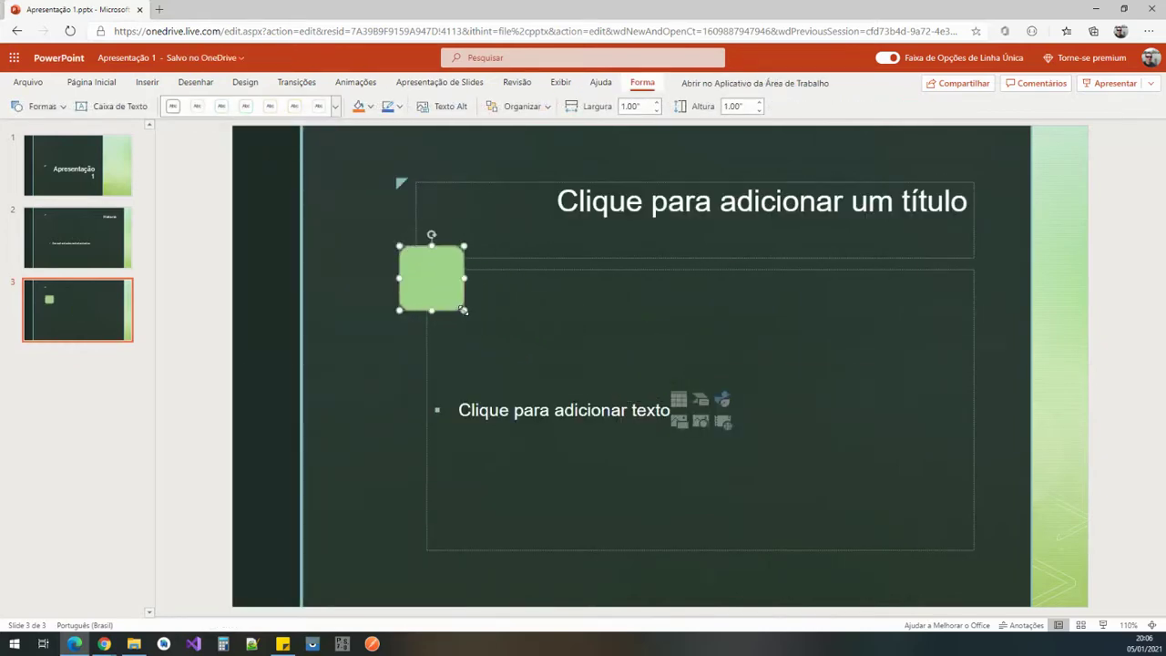
pyautogui.moveTo(463, 310); pyautogui.dragTo(605, 473)
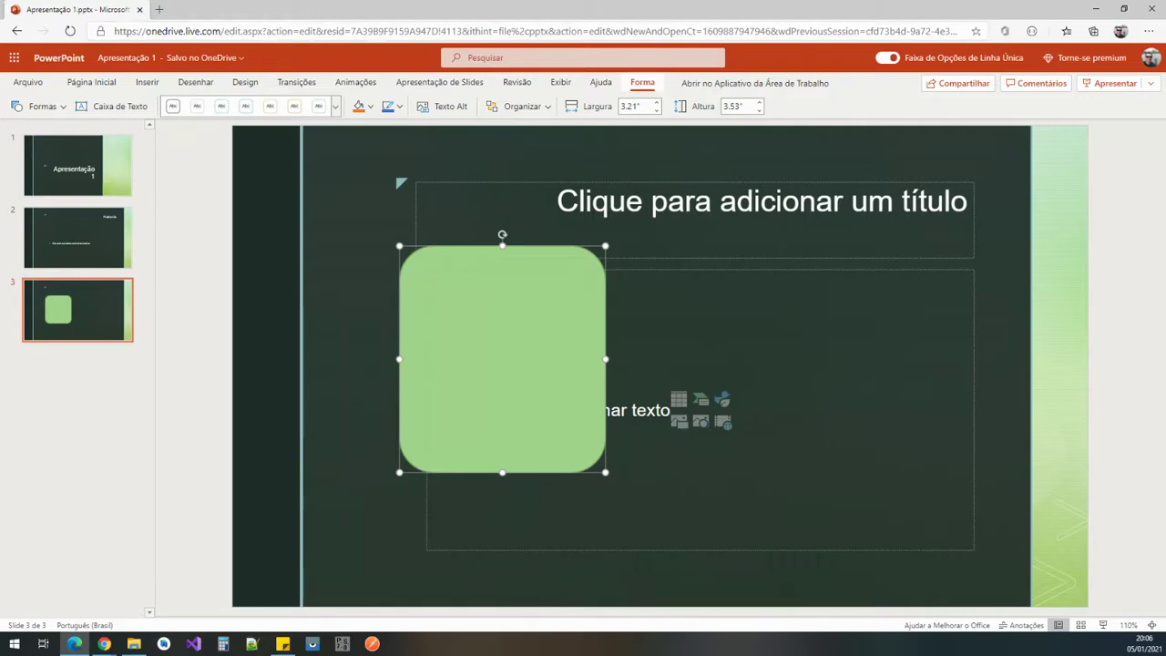
pyautogui.click(104, 644)
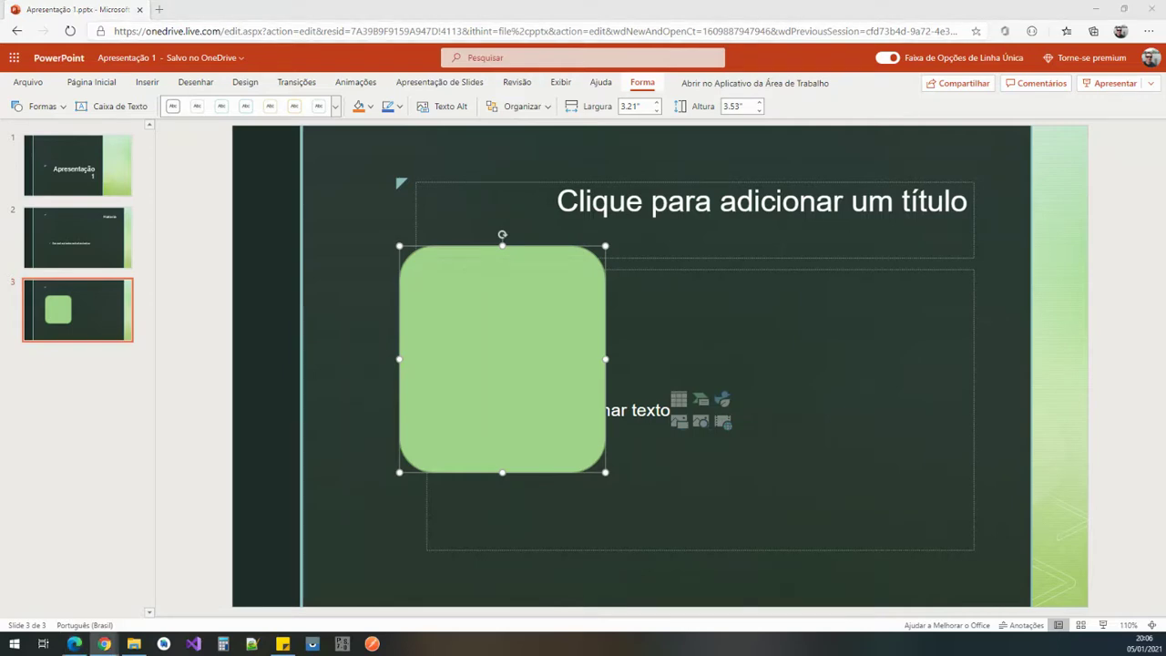